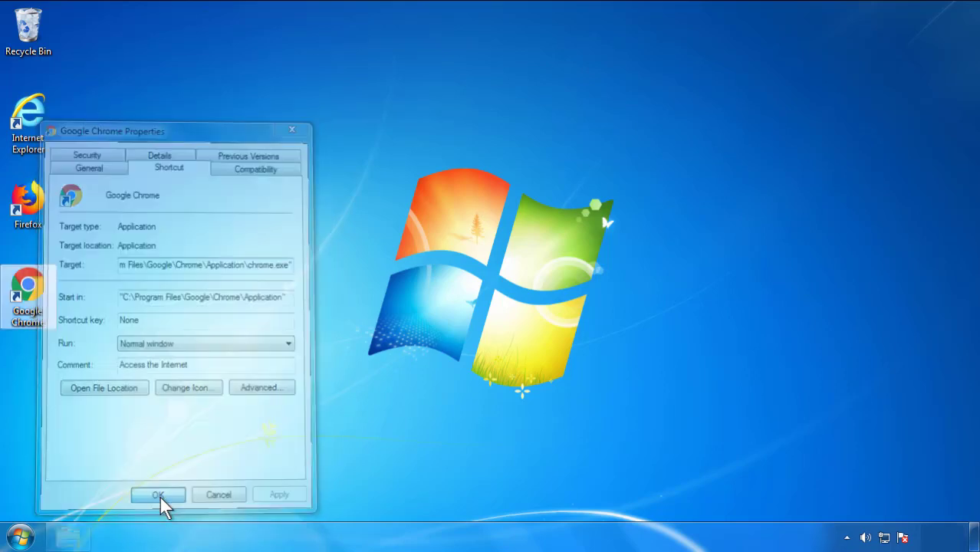
Step: Dismiss the Google Chrome shortcut properties and bring up the Start menu
left_click(20, 536)
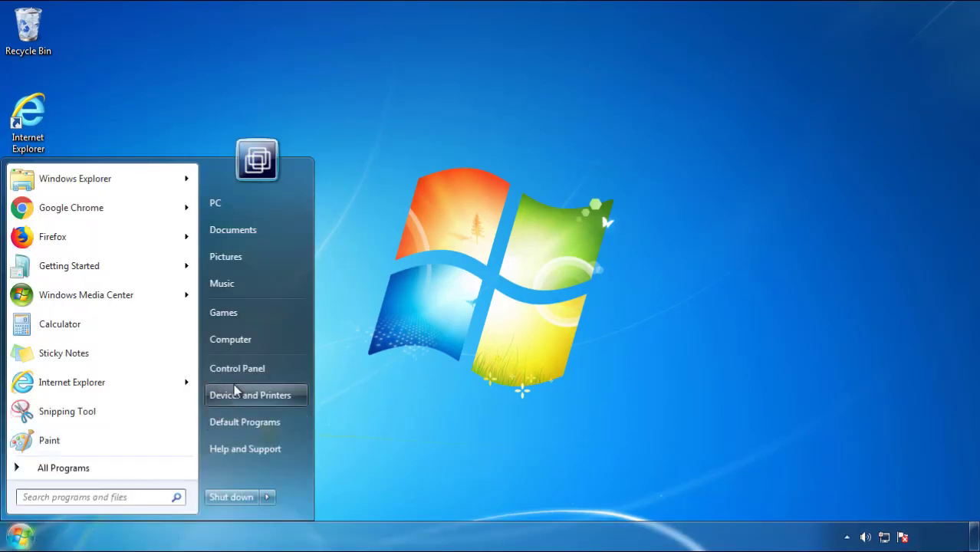
Step: Show Control Panel's installed programs sorted by Installed On, newest first
left_click(245, 360)
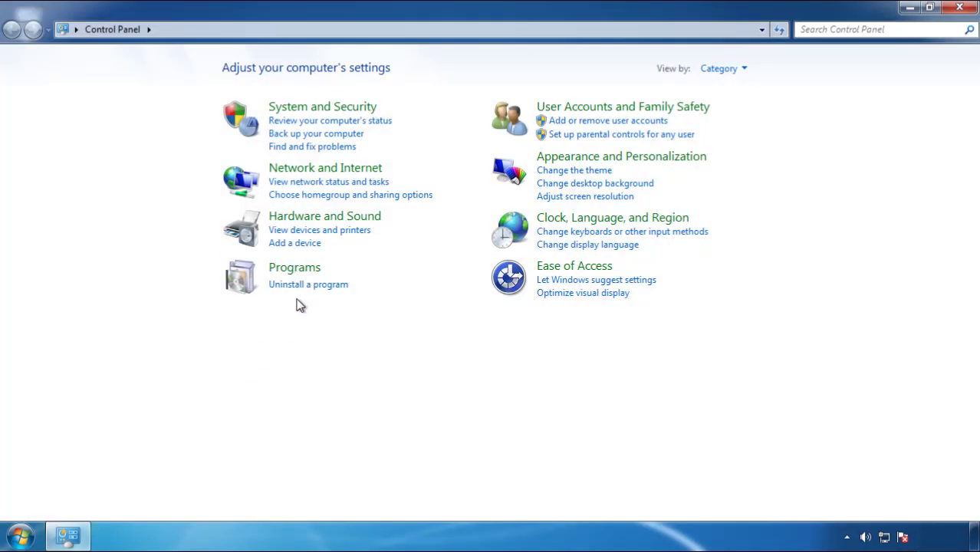
left_click(306, 284)
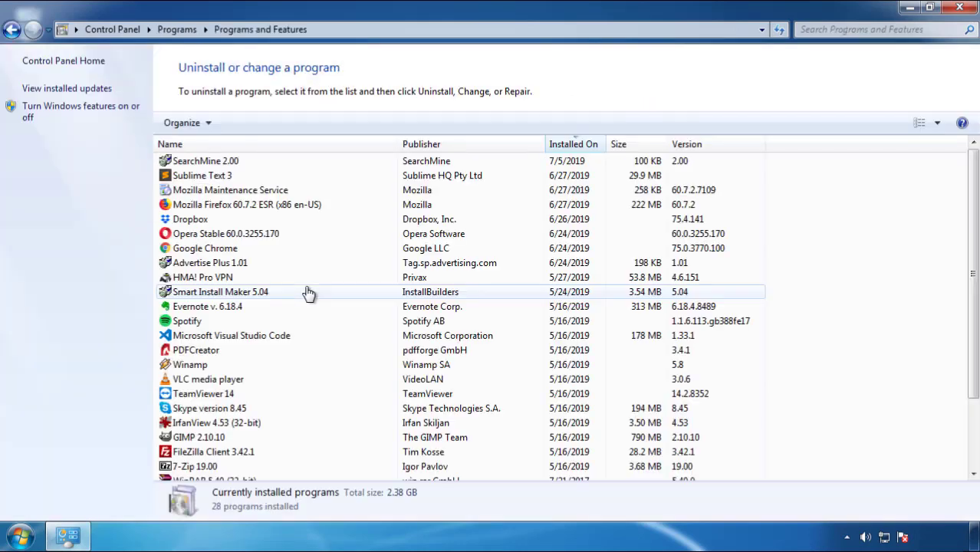
left_click(574, 146)
left_click(571, 147)
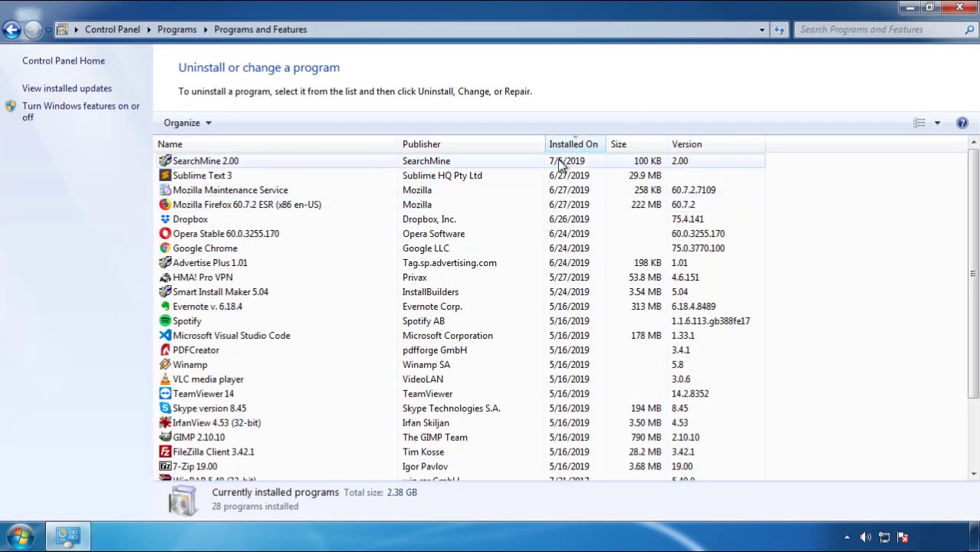
Step: Uninstall SearchMine 2.00 and finish the removal wizard
left_click(205, 162)
left_click(244, 124)
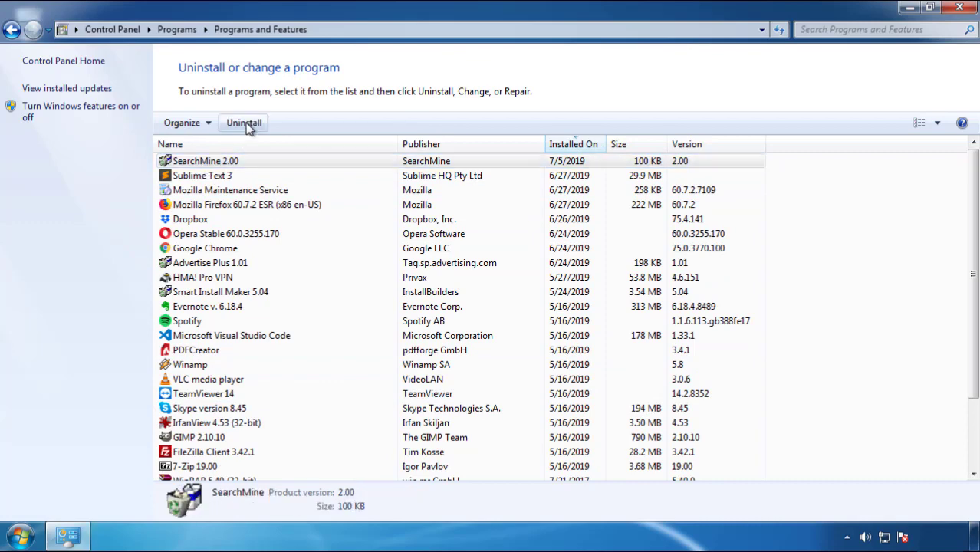
left_click(574, 406)
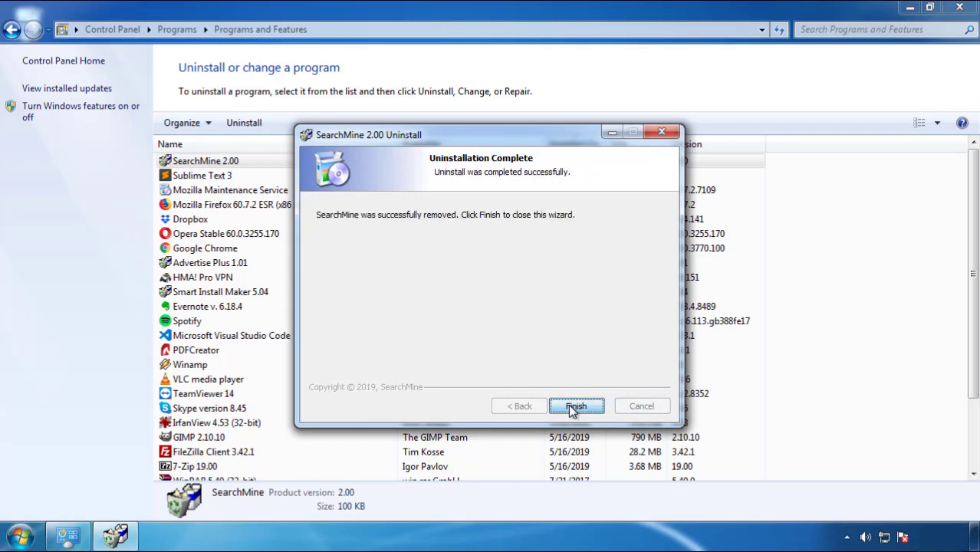
left_click(568, 404)
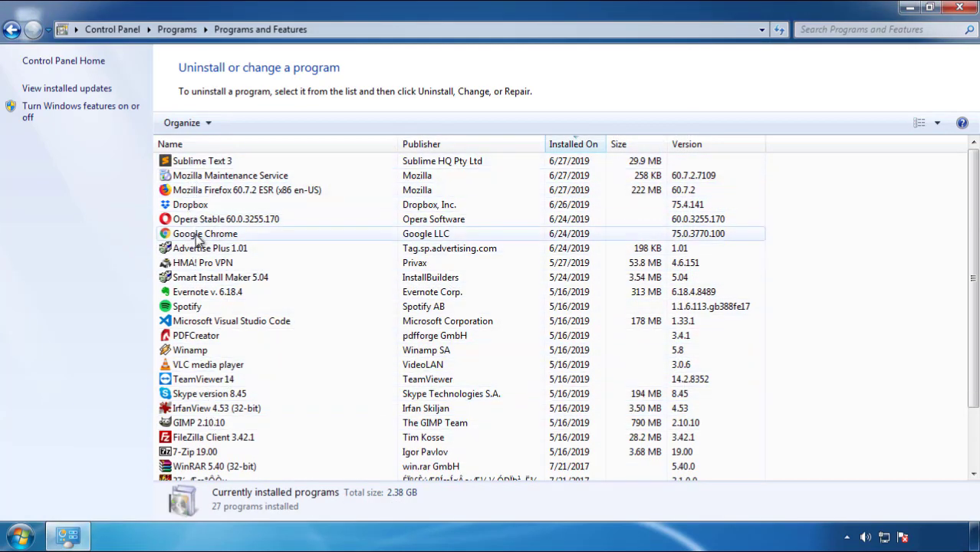
Step: Close Programs and Features, restart Windows, and highlight Safe Mode in Advanced Boot Options
left_click(960, 9)
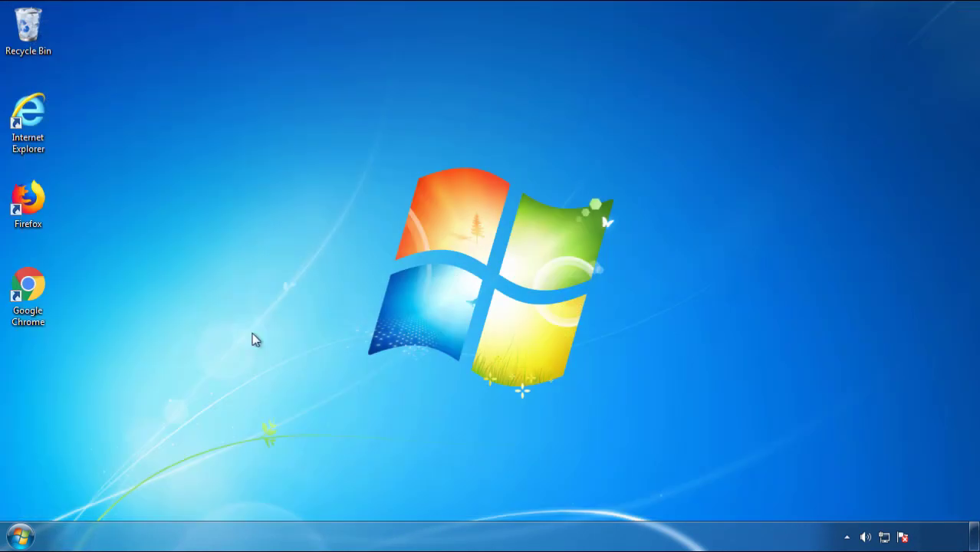
left_click(18, 538)
left_click(267, 497)
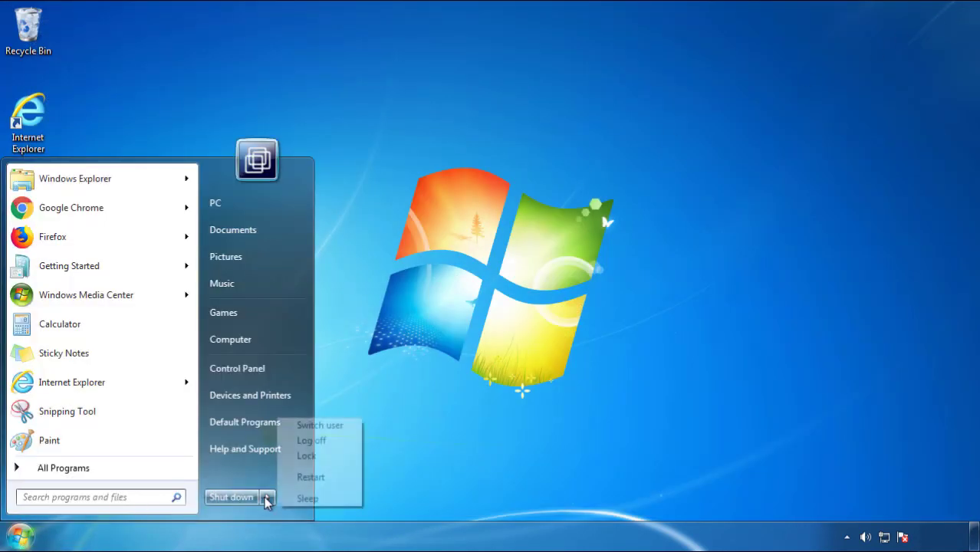
left_click(511, 419)
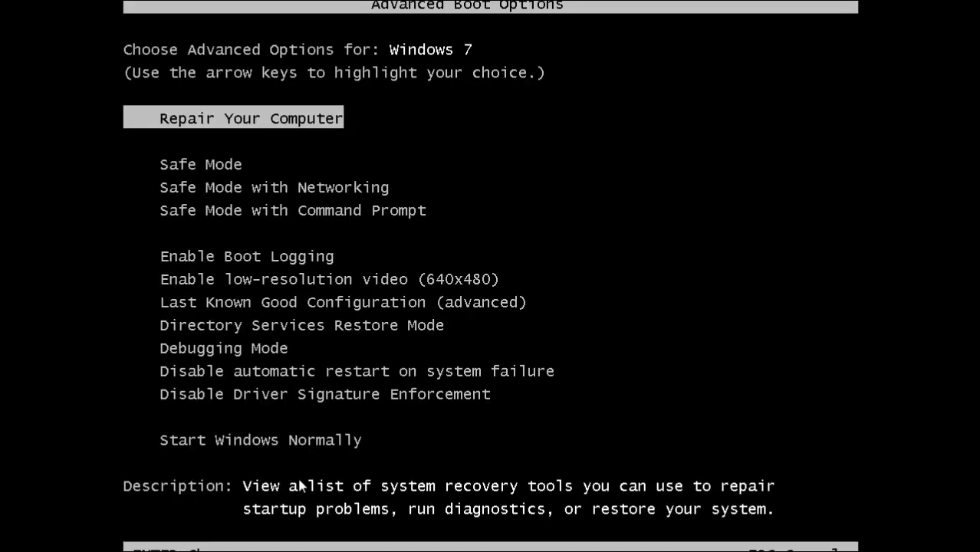
key("Down")
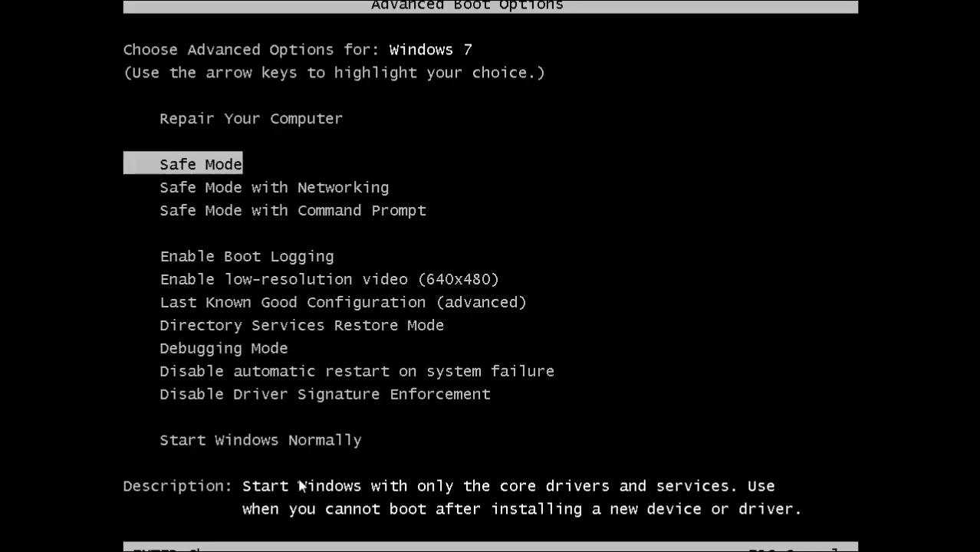
Step: Boot into Safe Mode, launch Firefox declining the default-browser prompt, and show the menu bar
key("Return")
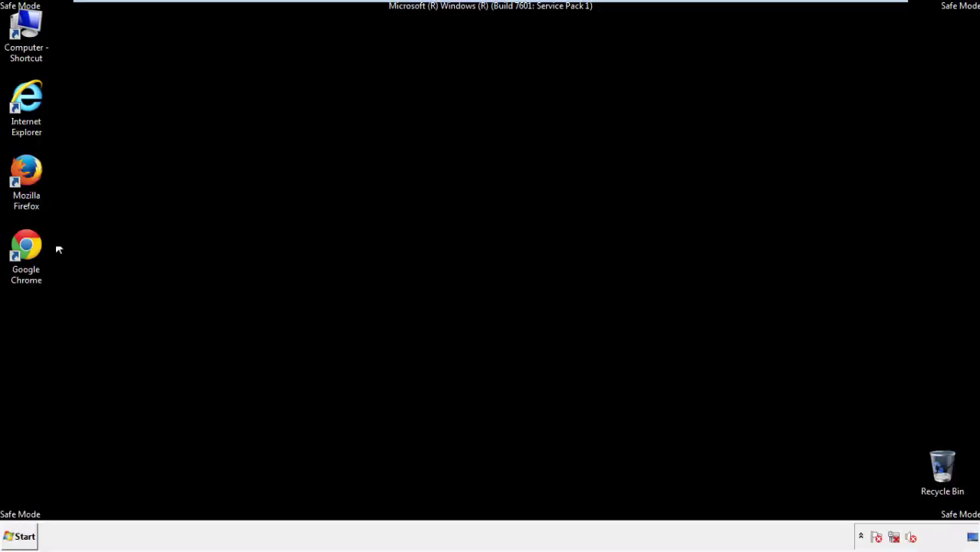
double_click(35, 179)
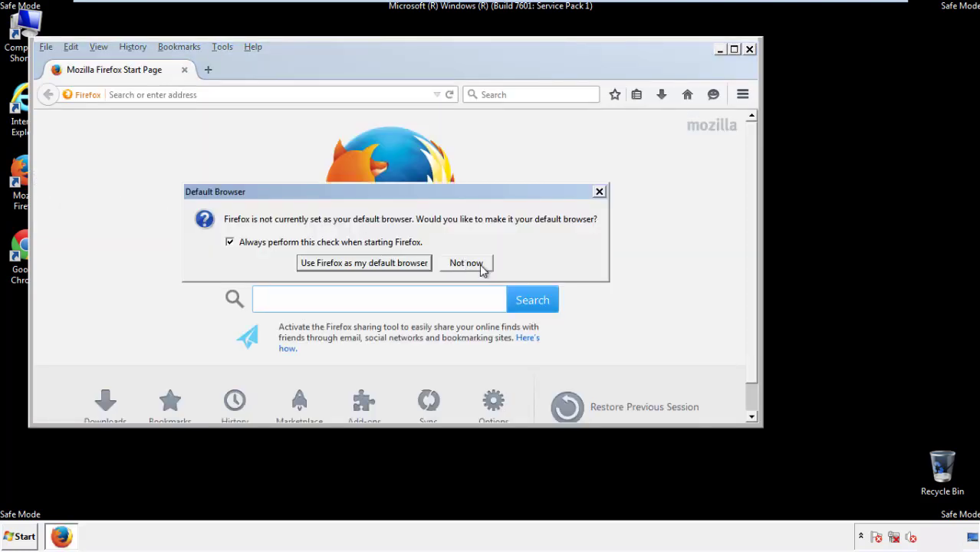
left_click(478, 263)
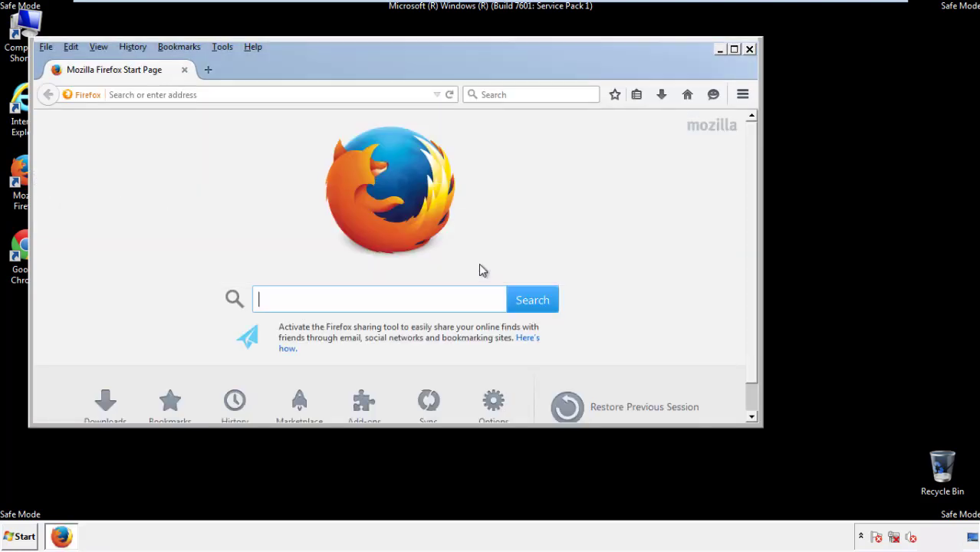
right_click(301, 67)
left_click(328, 115)
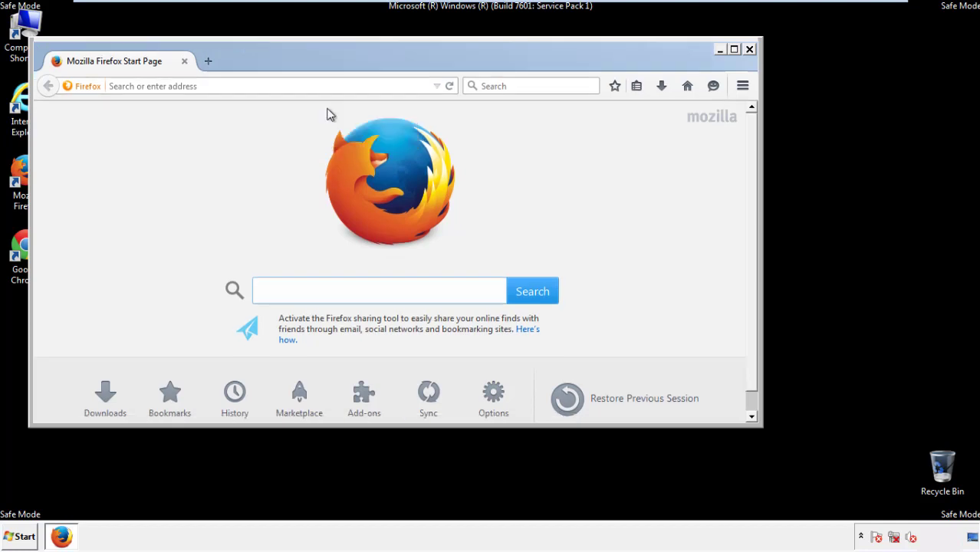
right_click(311, 65)
left_click(321, 118)
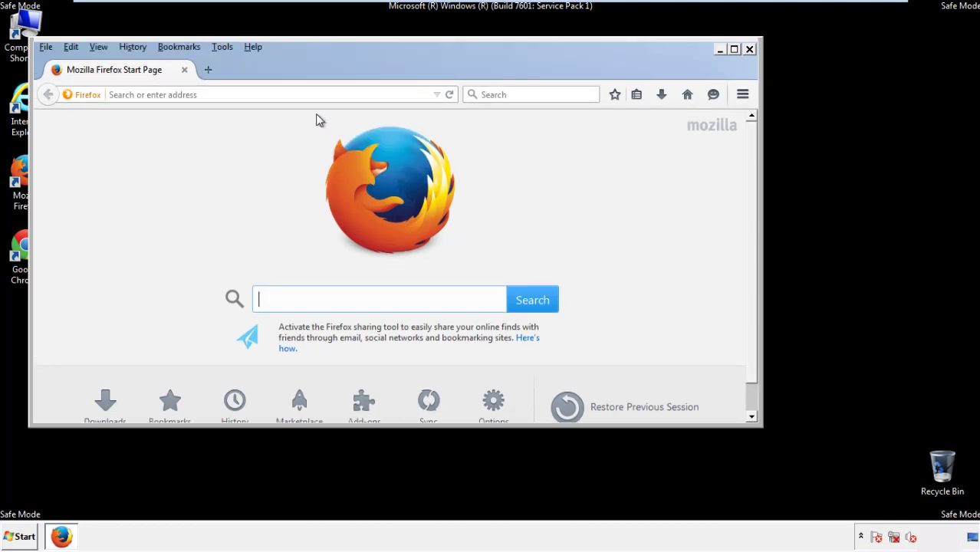
Step: Clear Firefox's recent history for the Everything time range with all items checked
left_click(135, 47)
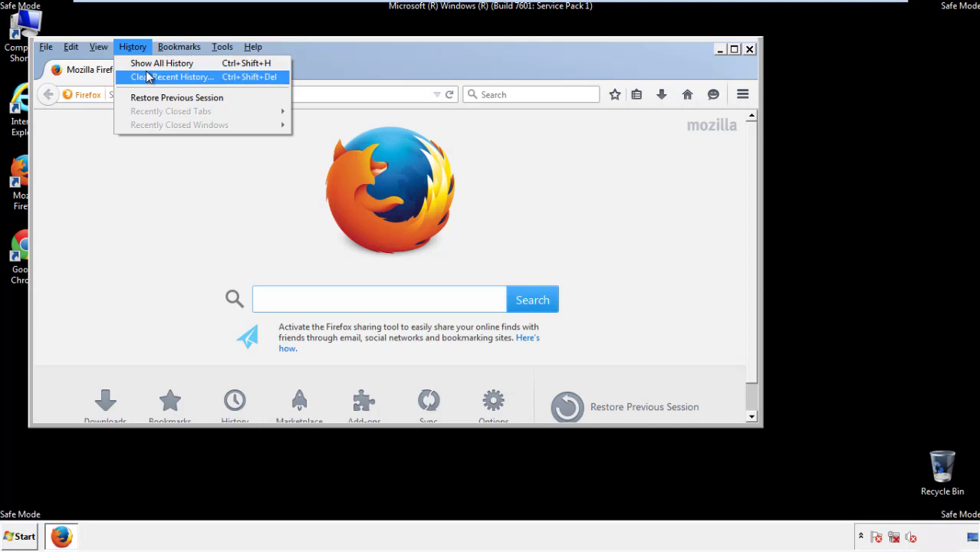
left_click(149, 77)
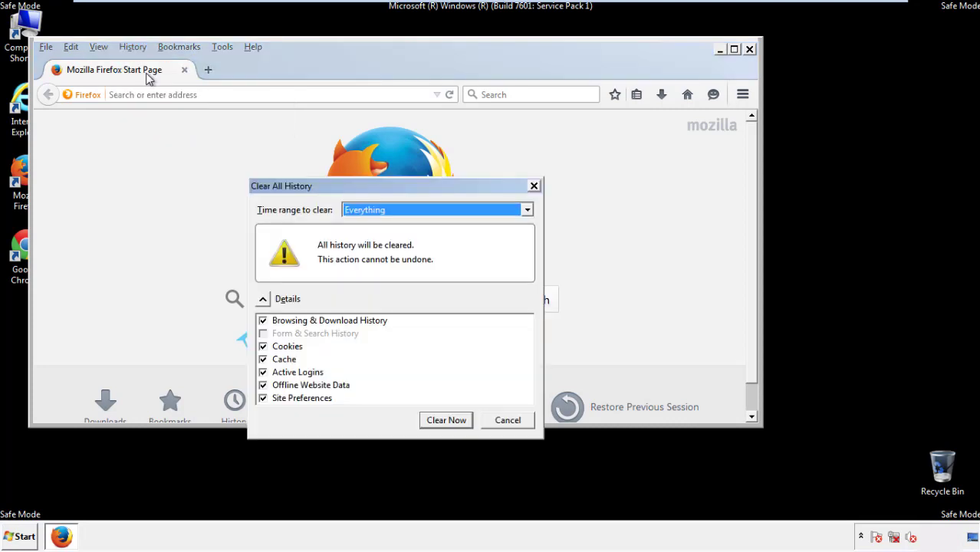
left_click(361, 210)
left_click(368, 288)
left_click(263, 385)
left_click(263, 384)
left_click(263, 398)
left_click(262, 398)
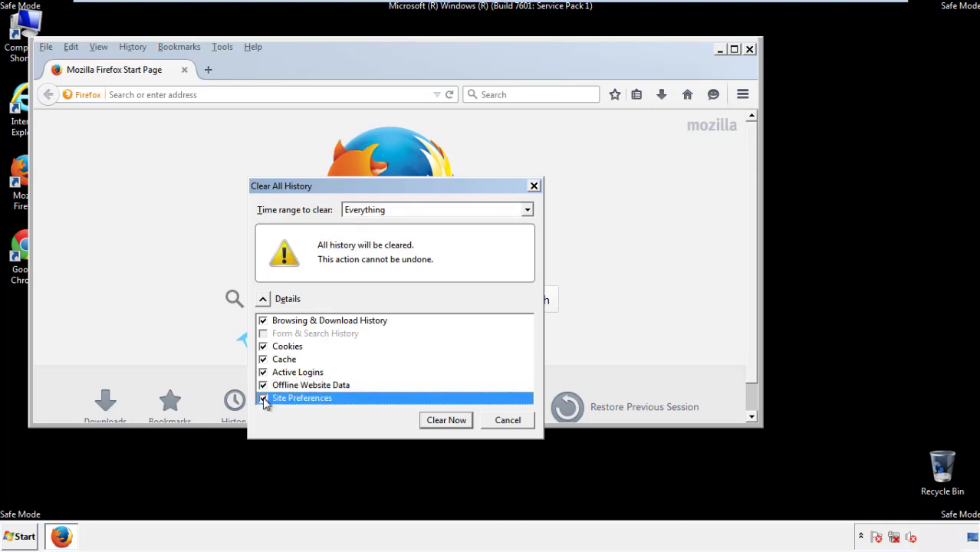
left_click(444, 421)
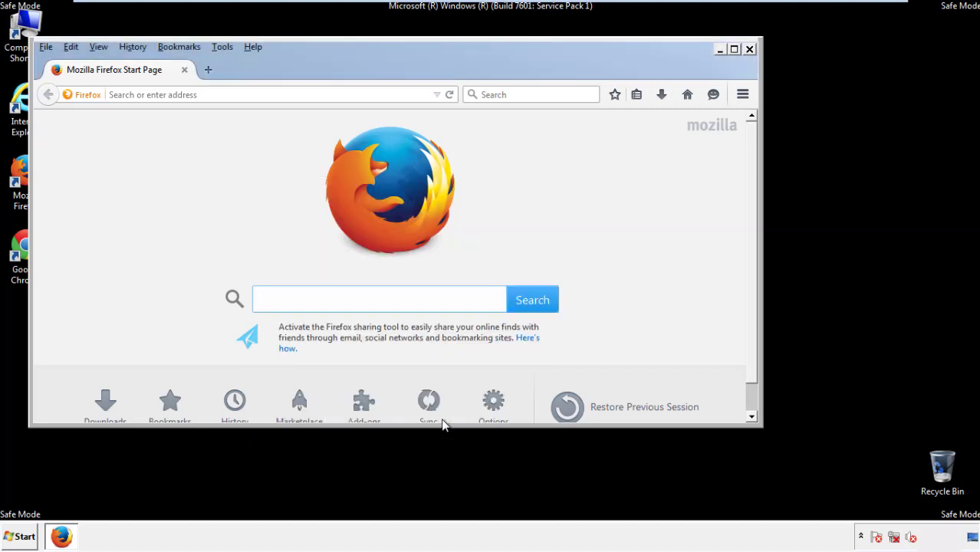
Step: Refresh Firefox to its defaults from the Troubleshooting Information page
left_click(252, 47)
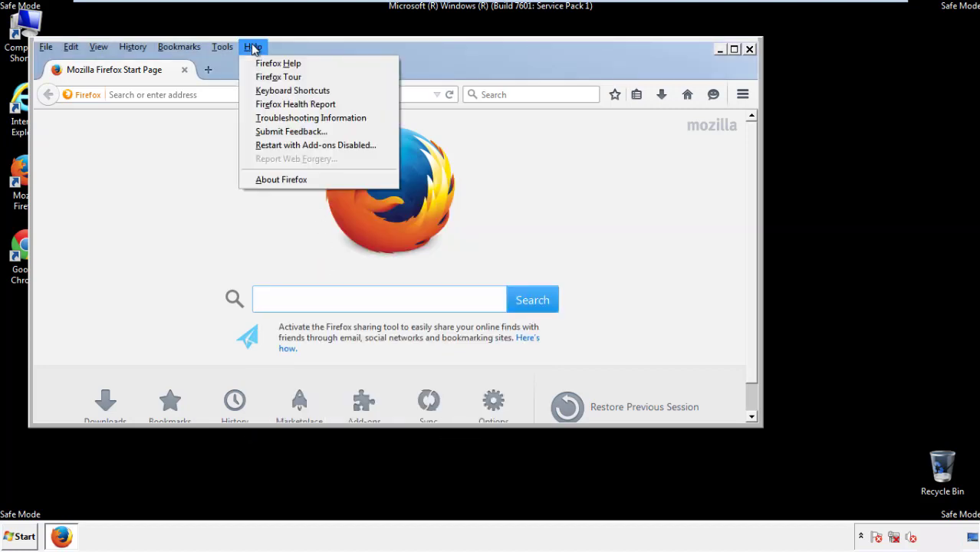
left_click(284, 118)
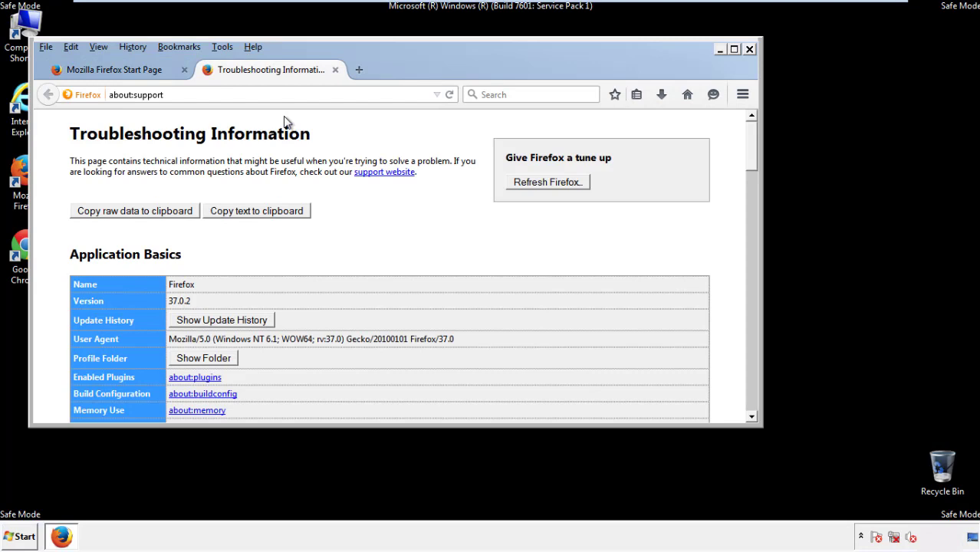
left_click(568, 183)
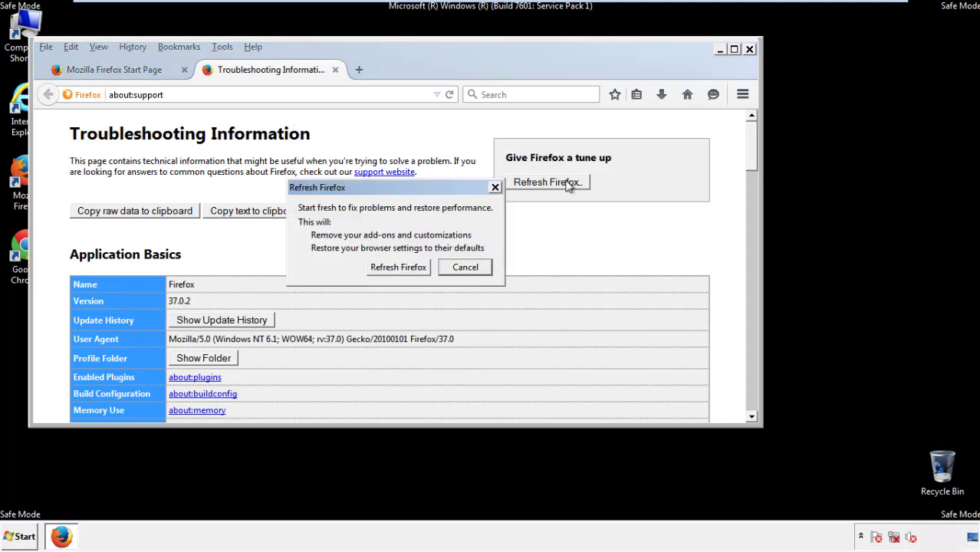
left_click(398, 267)
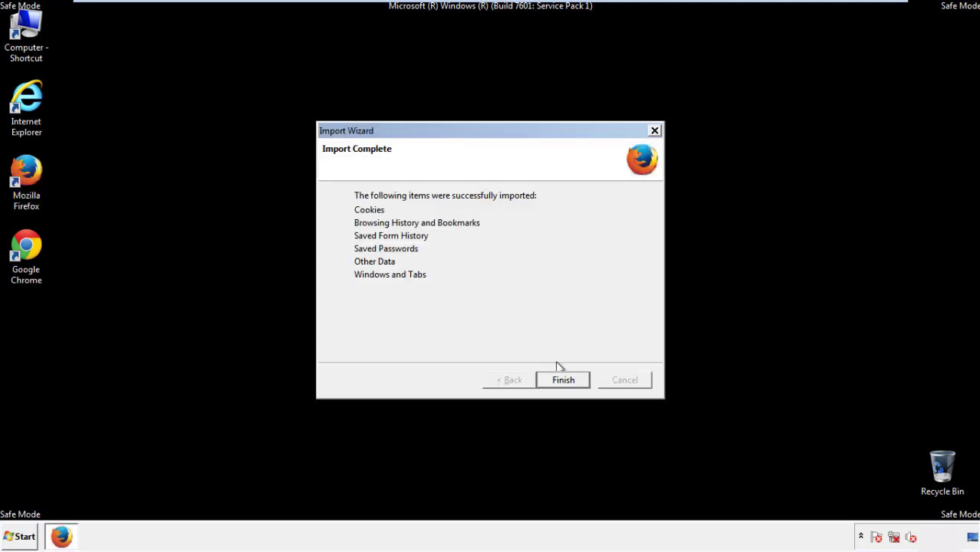
Step: Finish the refresh, decline the default-browser prompt, and close Firefox
left_click(564, 381)
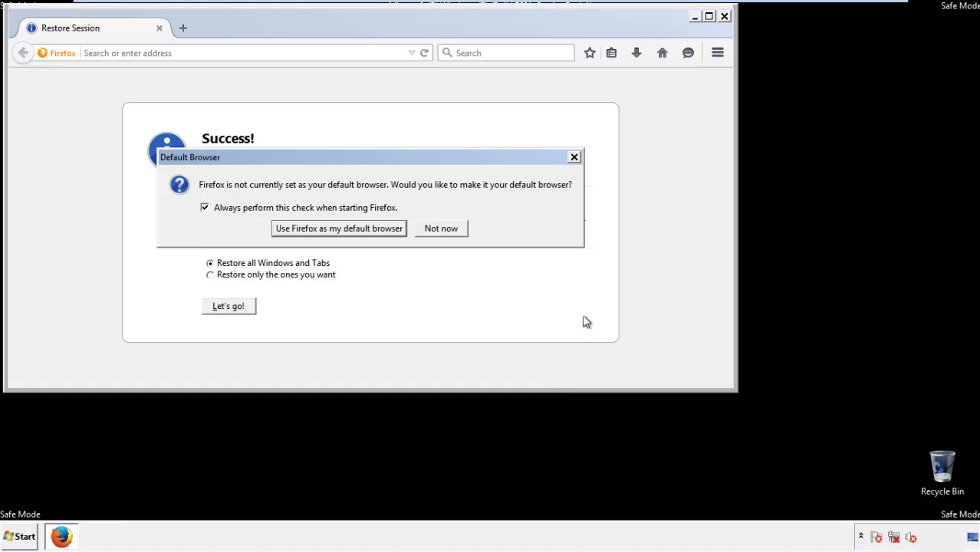
left_click(441, 230)
left_click(724, 16)
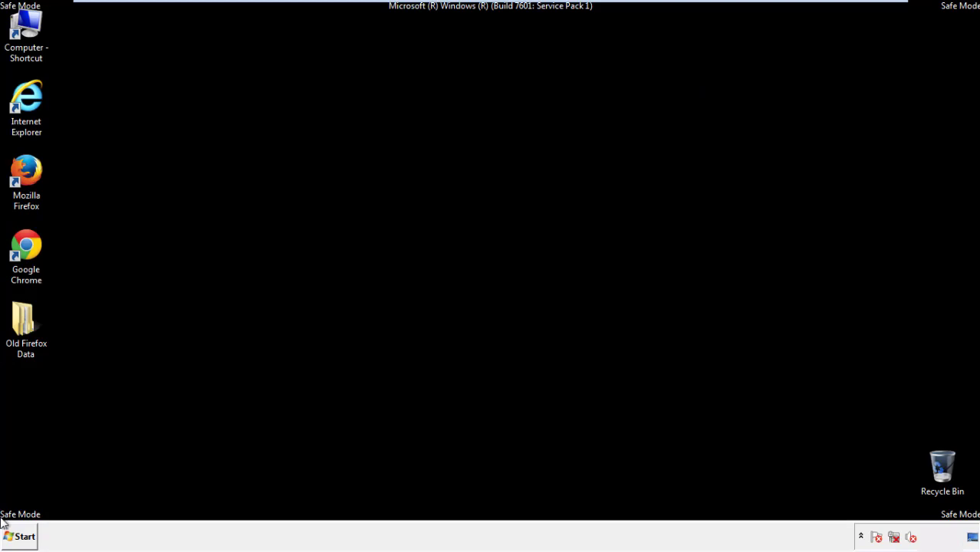
left_click(23, 244)
Step: Launch Chrome, dismiss the default-browser bar, and go to Settings > History
double_click(23, 244)
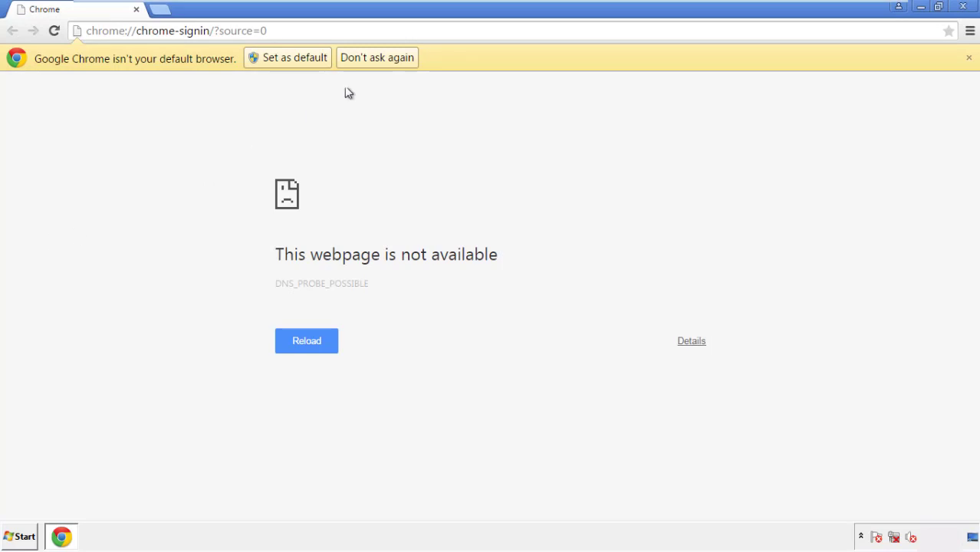
left_click(394, 62)
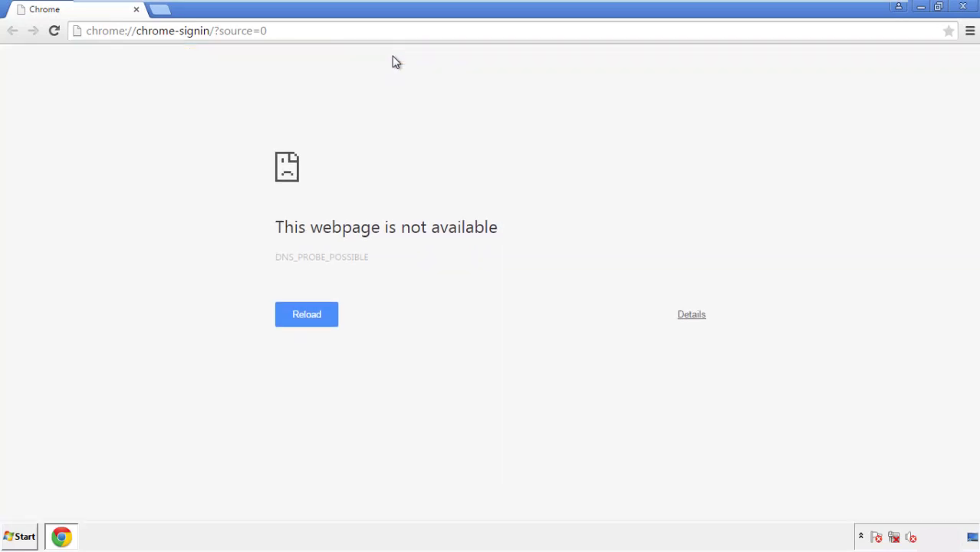
left_click(969, 32)
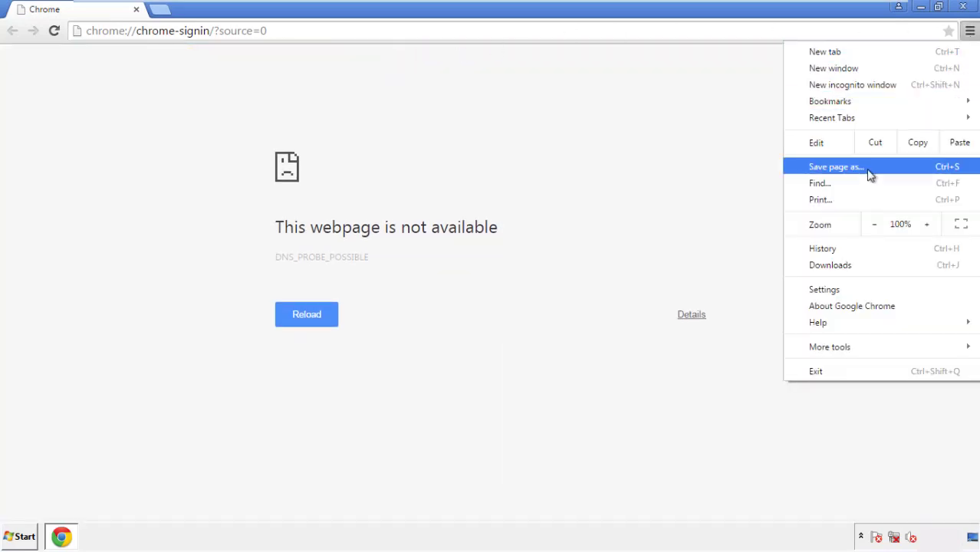
left_click(826, 289)
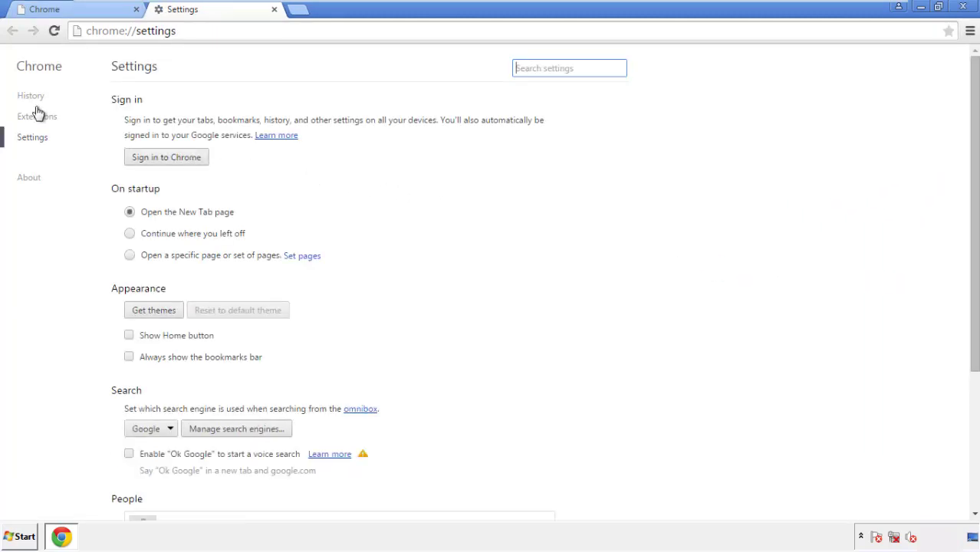
left_click(35, 98)
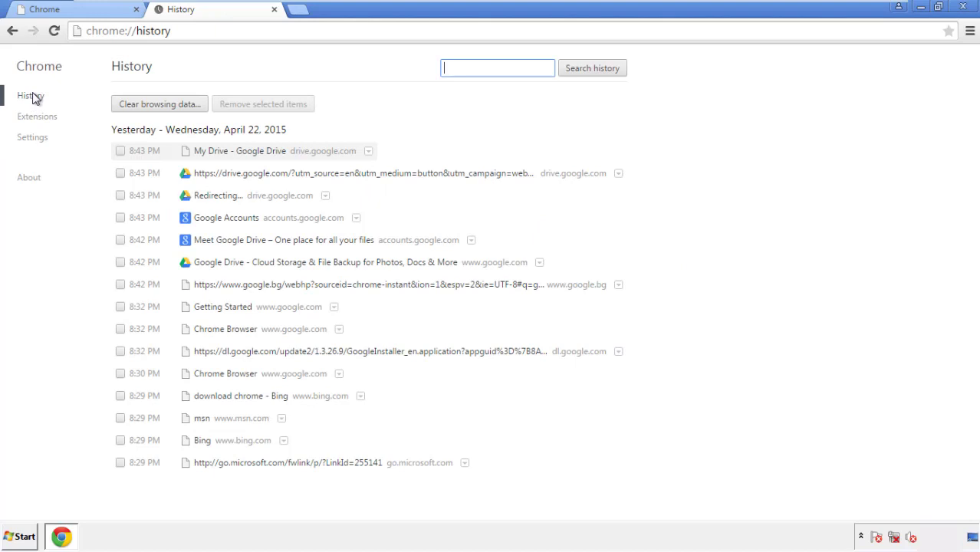
left_click(147, 106)
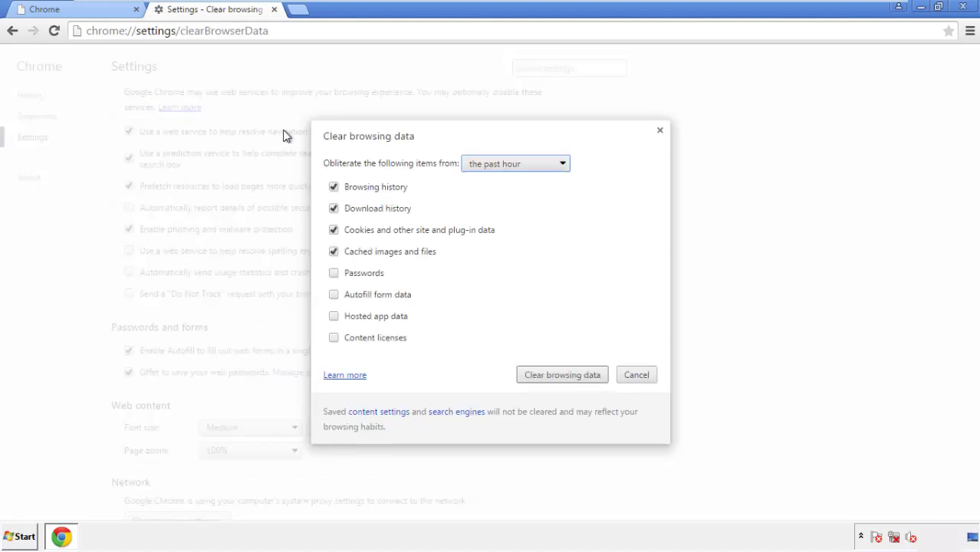
Step: Clear Chrome browsing data from the beginning of time, including Autofill form data
left_click(493, 164)
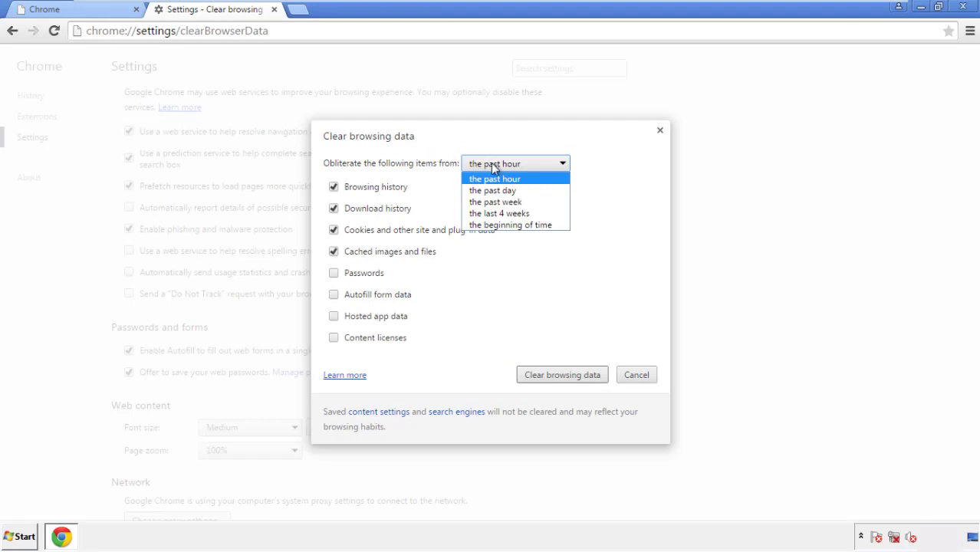
left_click(490, 225)
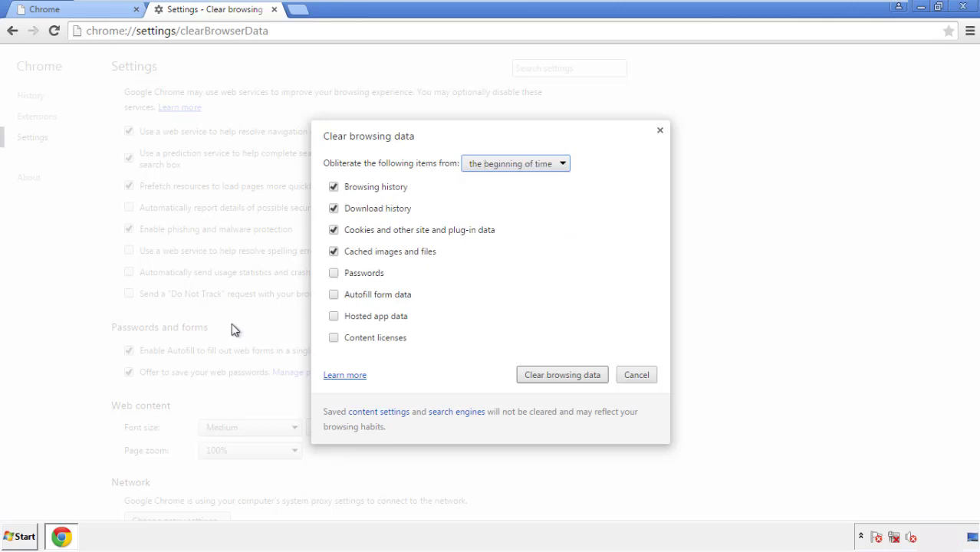
left_click(339, 298)
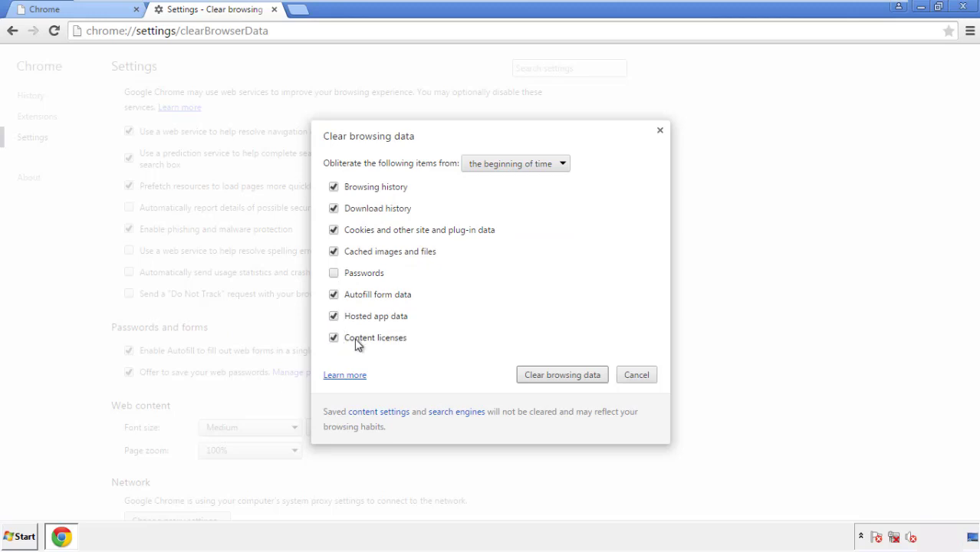
left_click(549, 378)
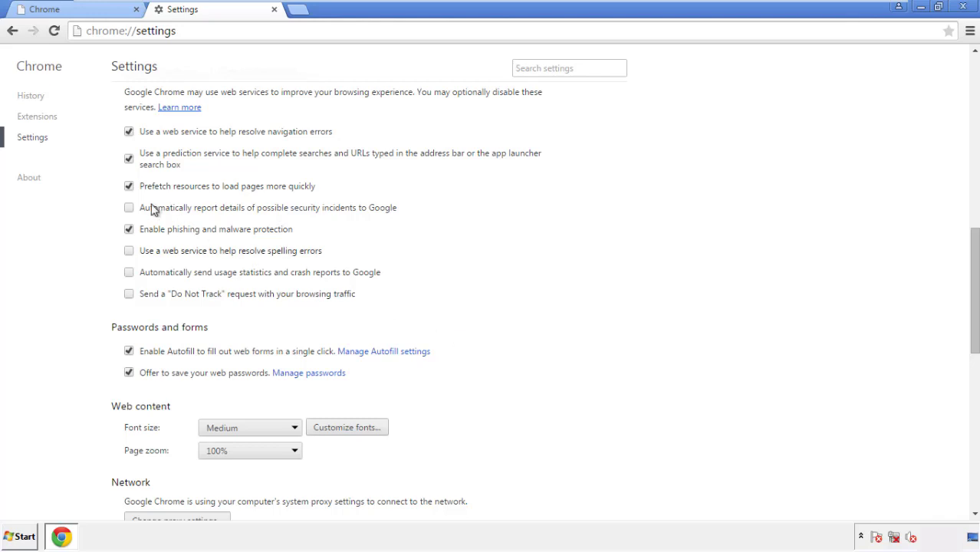
Step: Reset Chrome's settings to their original defaults and close the browser
left_click_drag(973, 243, 972, 411)
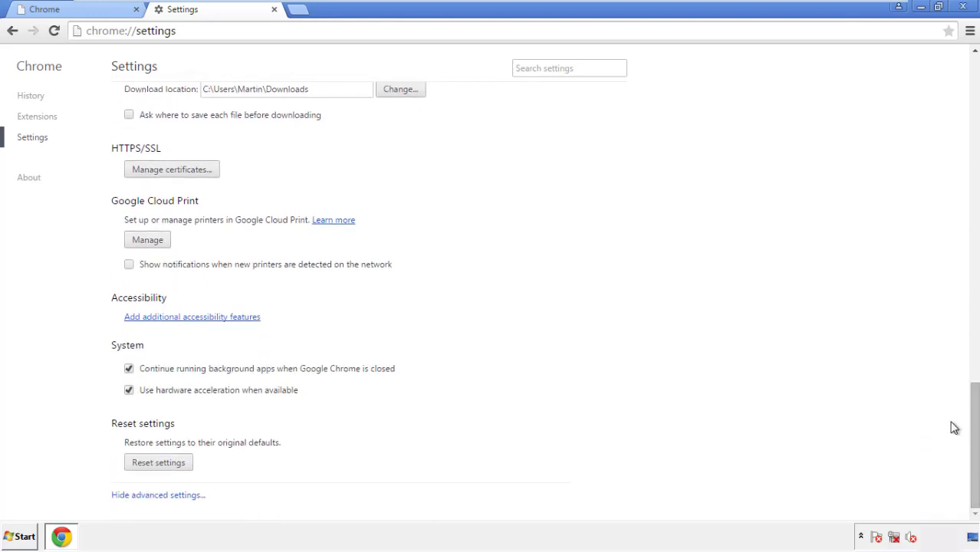
left_click(158, 462)
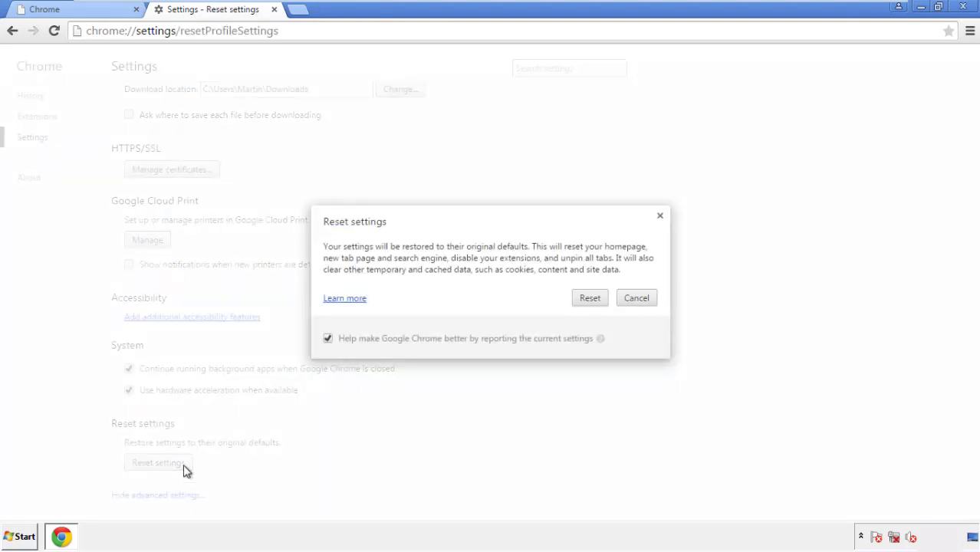
left_click(590, 298)
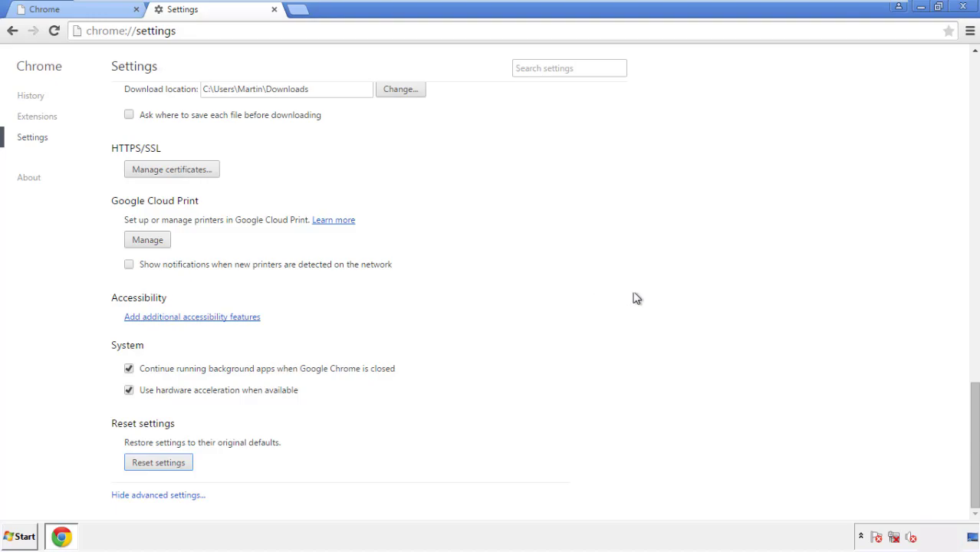
left_click(962, 6)
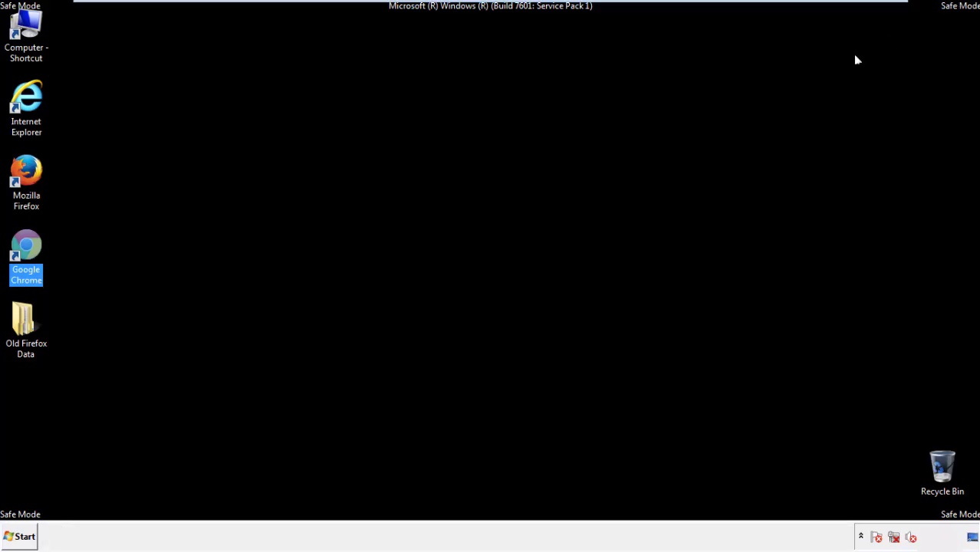
Step: Launch Firefox, remove the Search Mine extension from Add-ons, and close Firefox
left_click(529, 248)
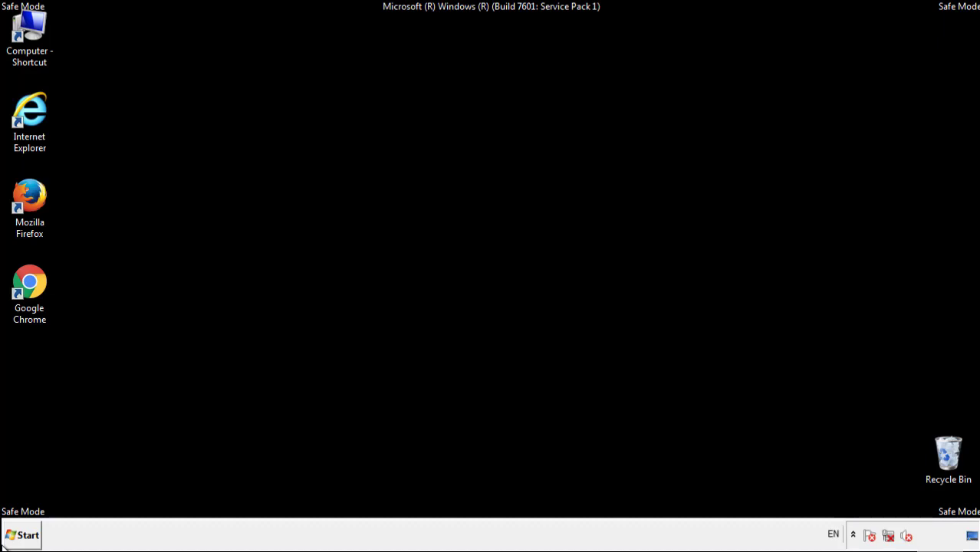
double_click(37, 190)
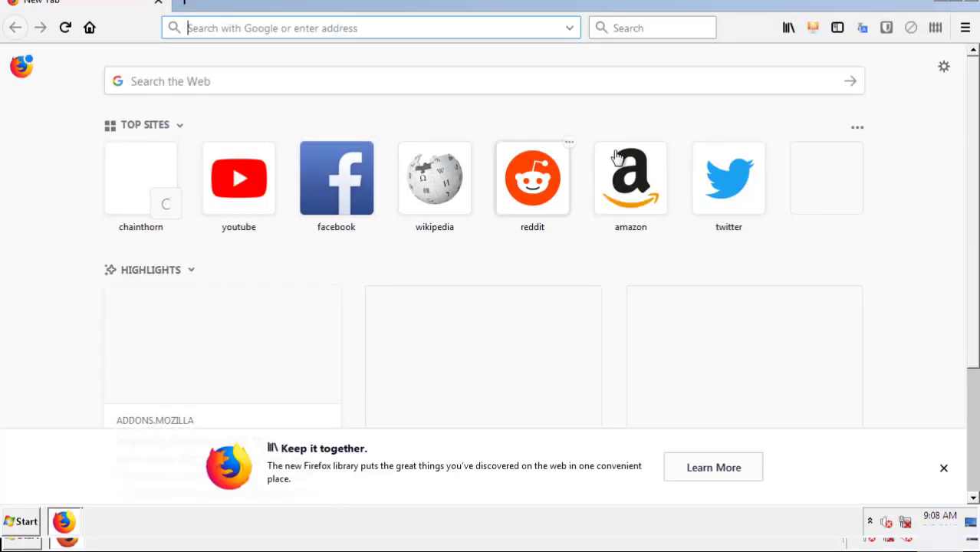
left_click(965, 28)
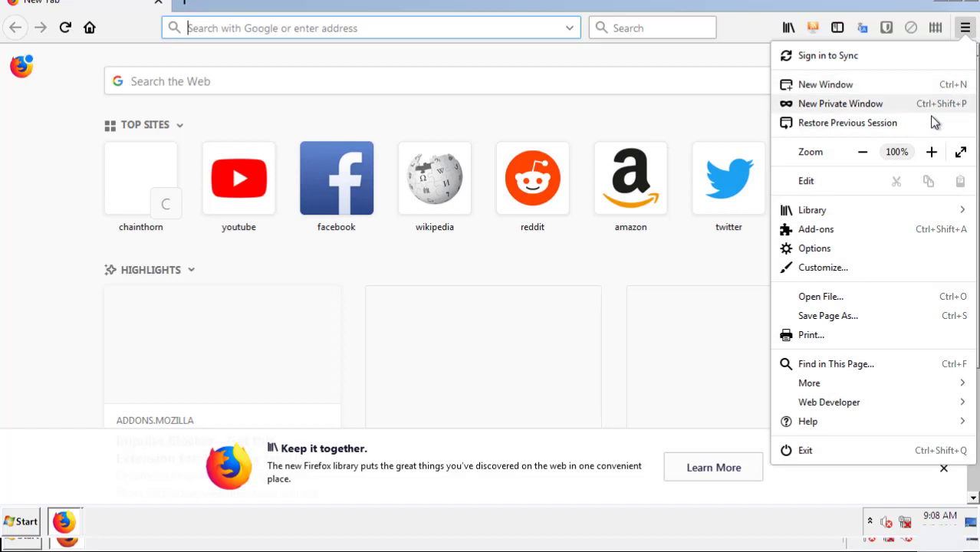
left_click(903, 237)
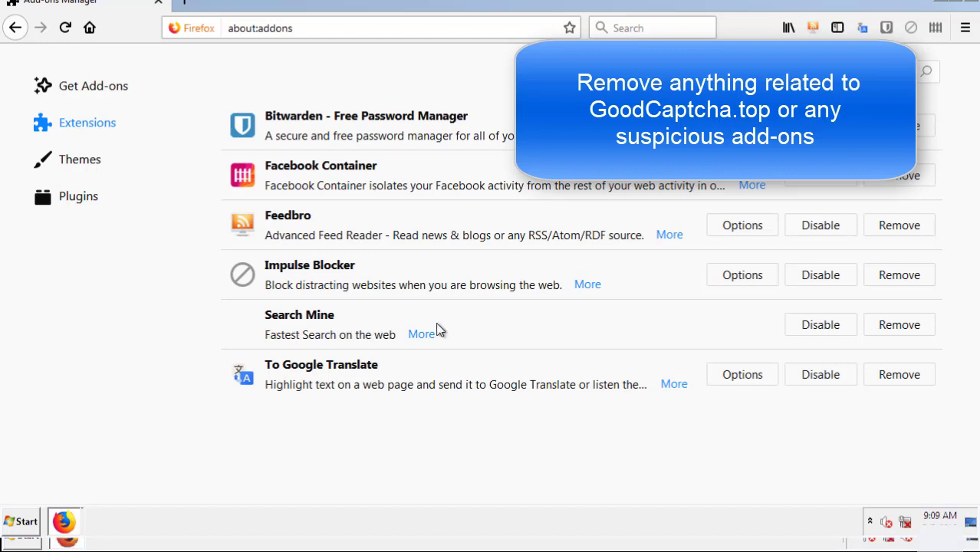
left_click(894, 332)
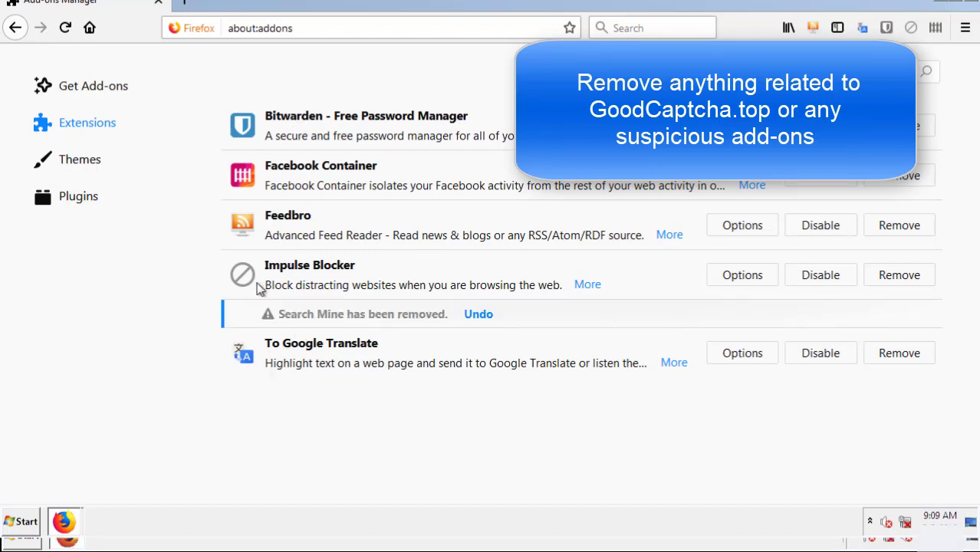
left_click(973, 4)
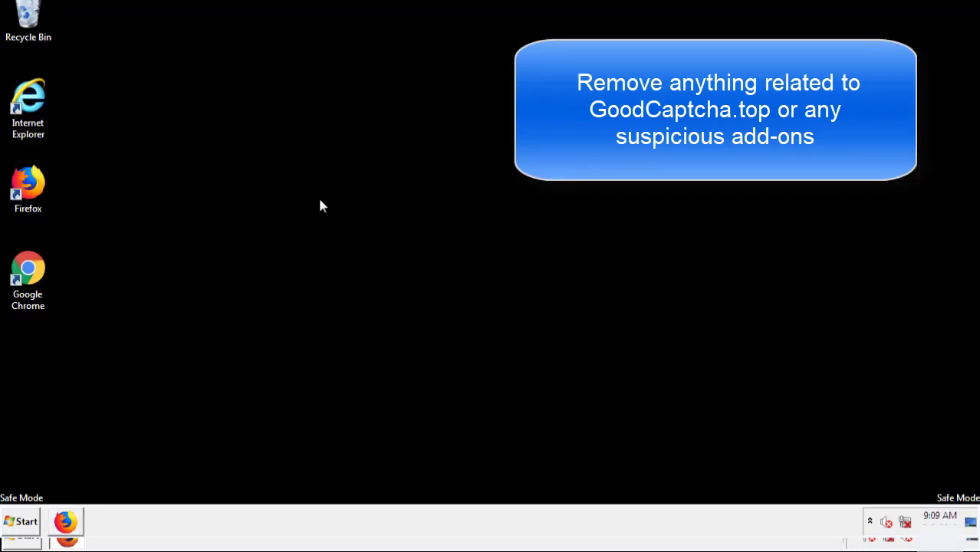
Step: Launch Chrome and remove the Search Mine extension from More tools > Extensions
double_click(28, 285)
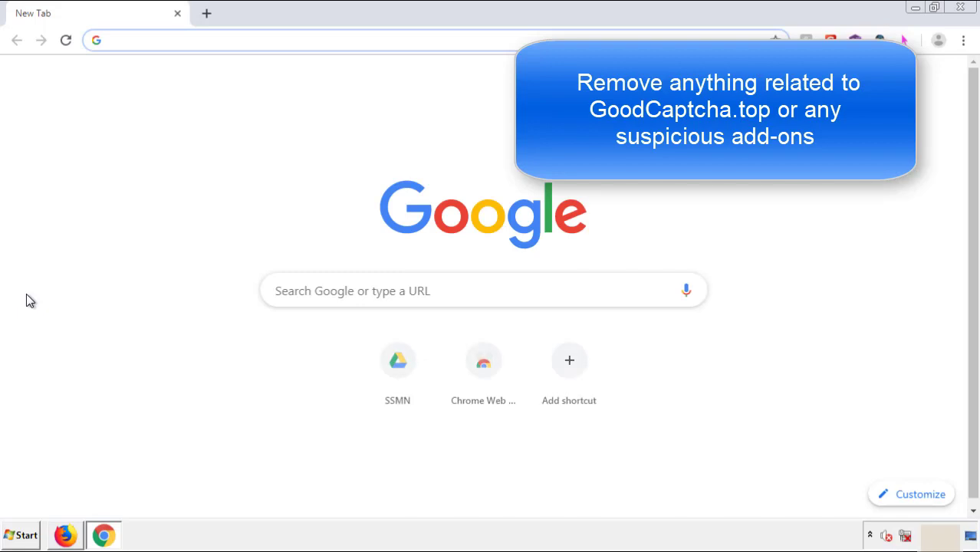
left_click(962, 39)
mouse_move(879, 271)
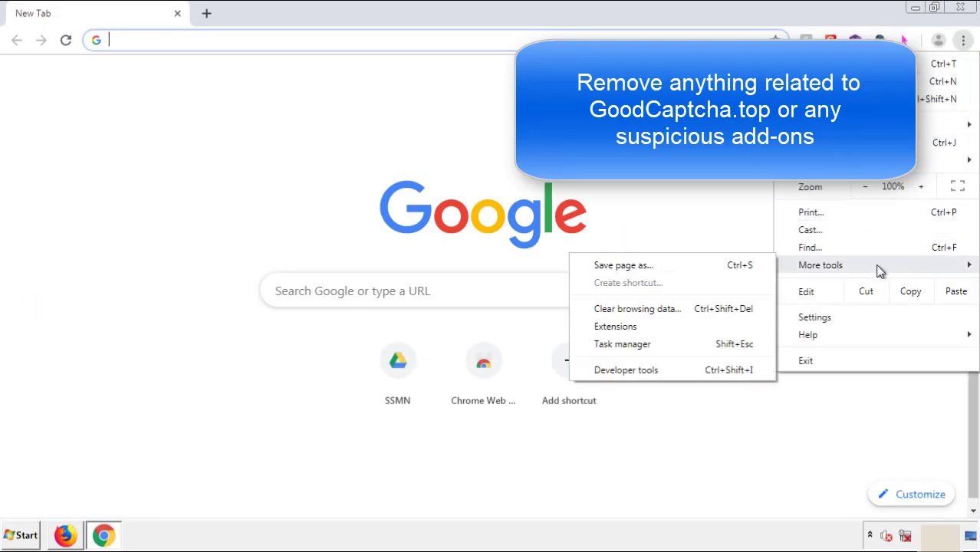
left_click(622, 326)
scroll(230, 222, "down", 5)
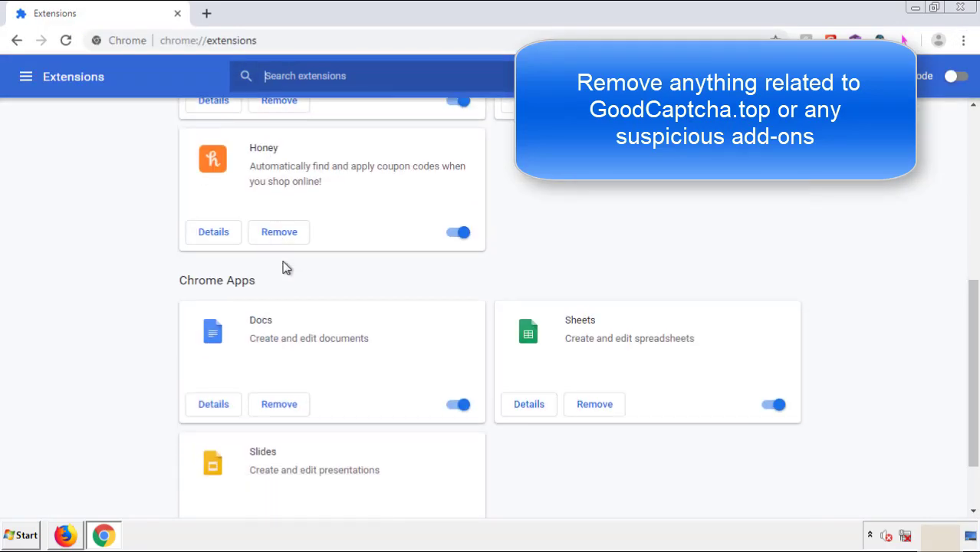
scroll(372, 280, "up", 5)
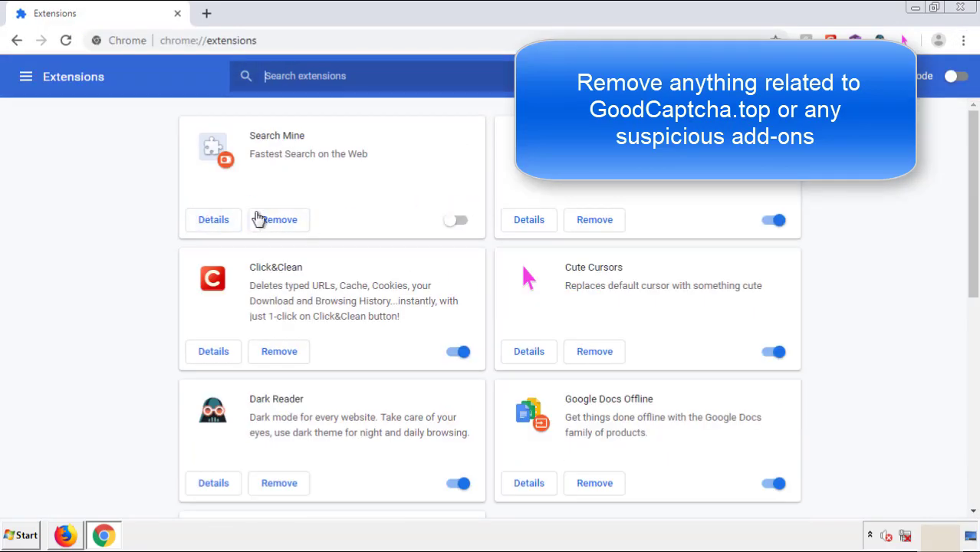
left_click(278, 223)
key("Return")
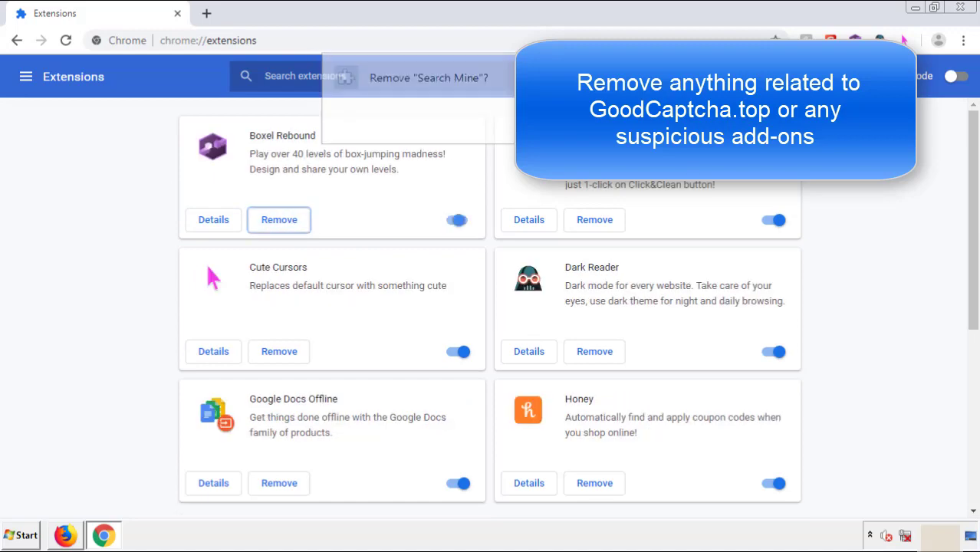
Step: Close Google Chrome and restart Windows 7 using the Restart option under Shut down
left_click(959, 7)
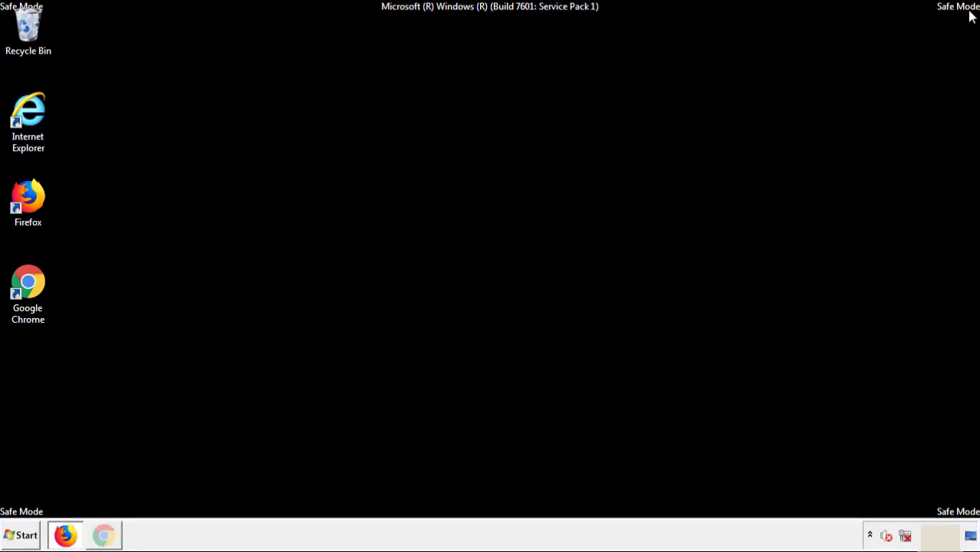
left_click(25, 539)
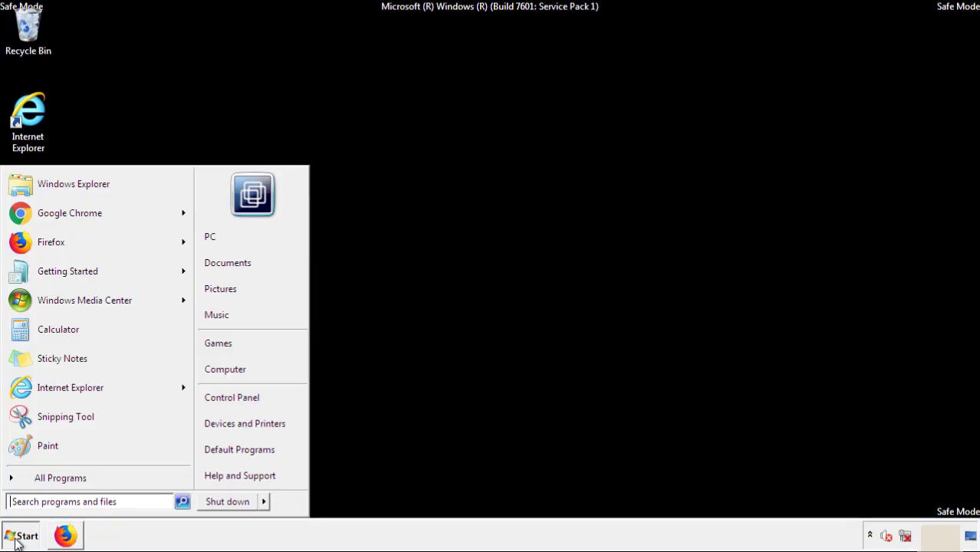
left_click(264, 502)
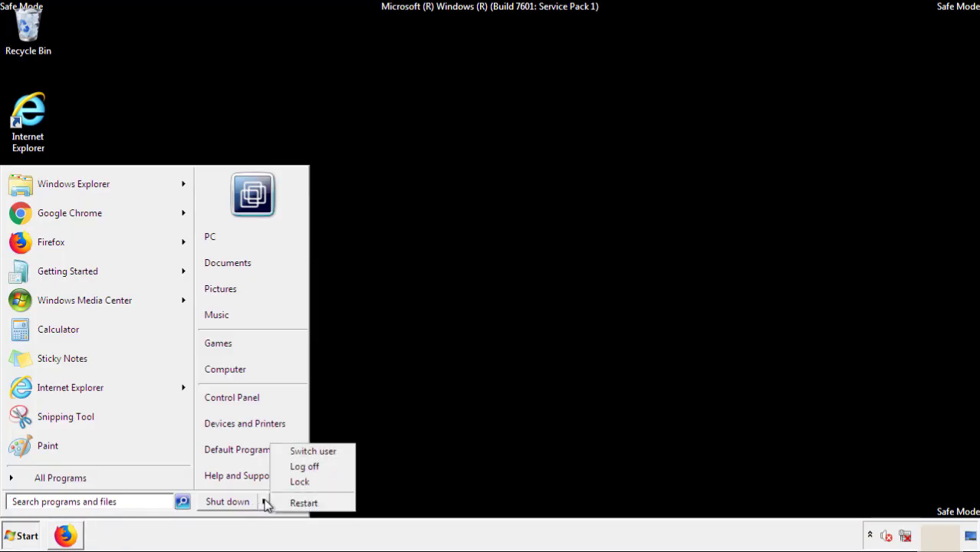
left_click(303, 502)
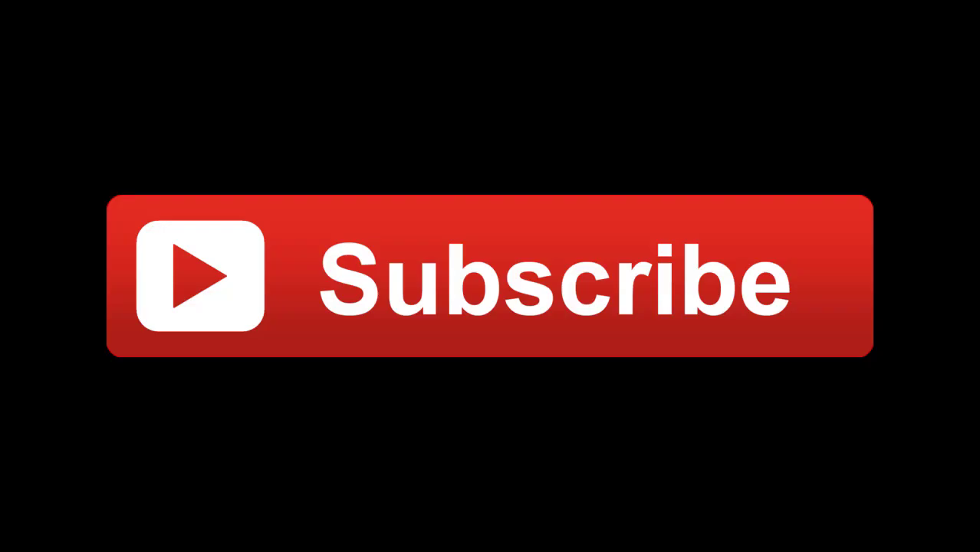